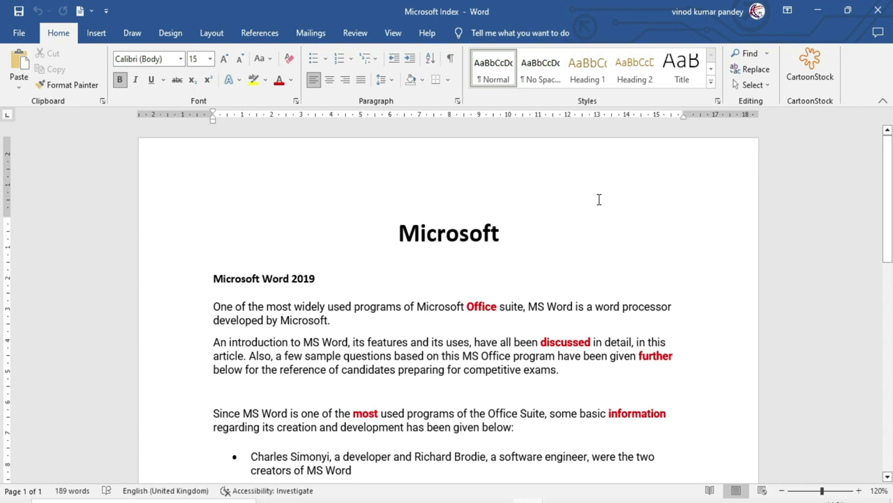
Step: Scroll down through the sample Related words index and back up to the top
{"action": "scroll", "coordinate": [557, 238], "scroll_direction": "down", "scroll_amount": 2}
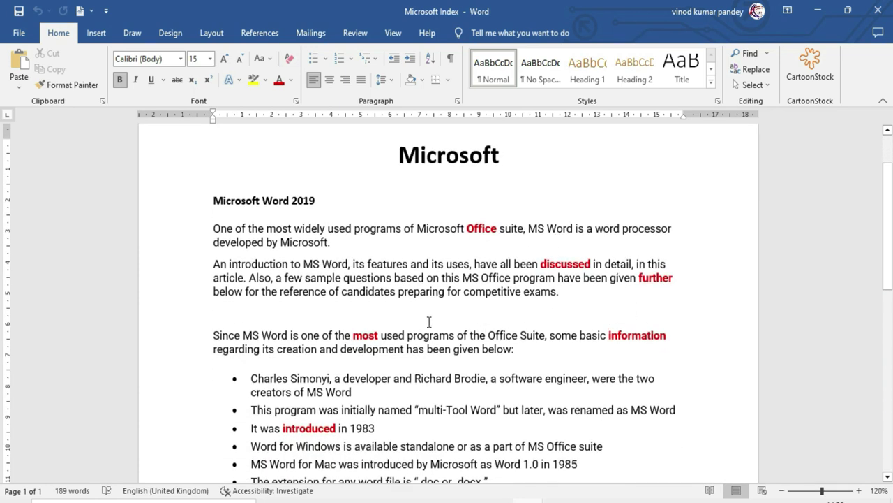
{"action": "scroll", "coordinate": [430, 322], "scroll_direction": "down", "scroll_amount": 5}
{"action": "scroll", "coordinate": [429, 322], "scroll_direction": "down", "scroll_amount": 1}
{"action": "scroll", "coordinate": [429, 322], "scroll_direction": "down", "scroll_amount": 1}
{"action": "scroll", "coordinate": [429, 321], "scroll_direction": "down", "scroll_amount": 1}
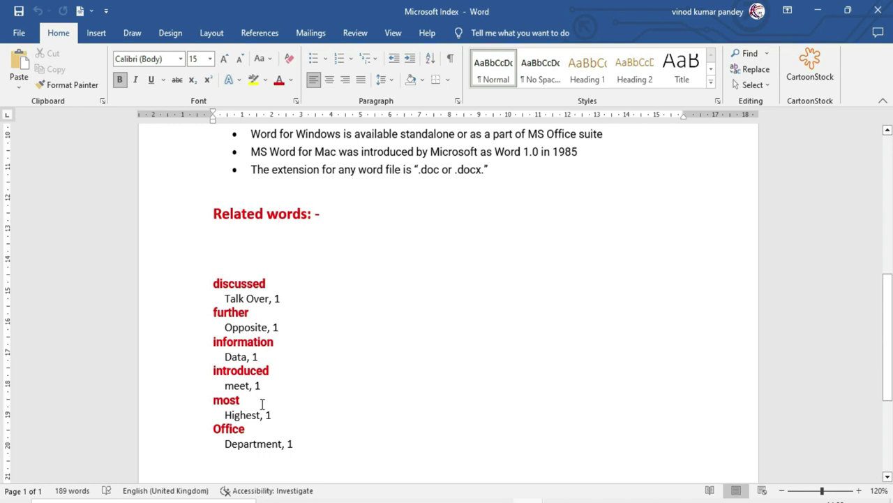
{"action": "scroll", "coordinate": [320, 380], "scroll_direction": "up", "scroll_amount": 1}
{"action": "scroll", "coordinate": [320, 381], "scroll_direction": "up", "scroll_amount": 2}
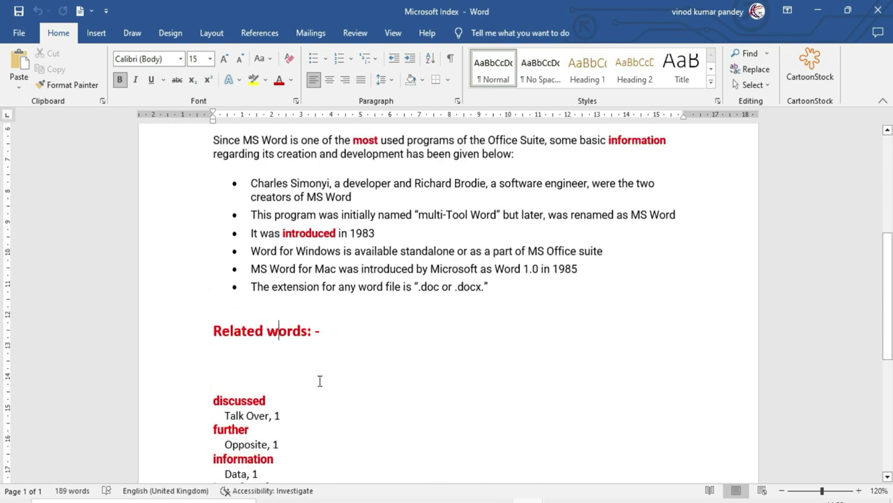
{"action": "scroll", "coordinate": [320, 380], "scroll_direction": "up", "scroll_amount": 2}
{"action": "scroll", "coordinate": [319, 381], "scroll_direction": "up", "scroll_amount": 2}
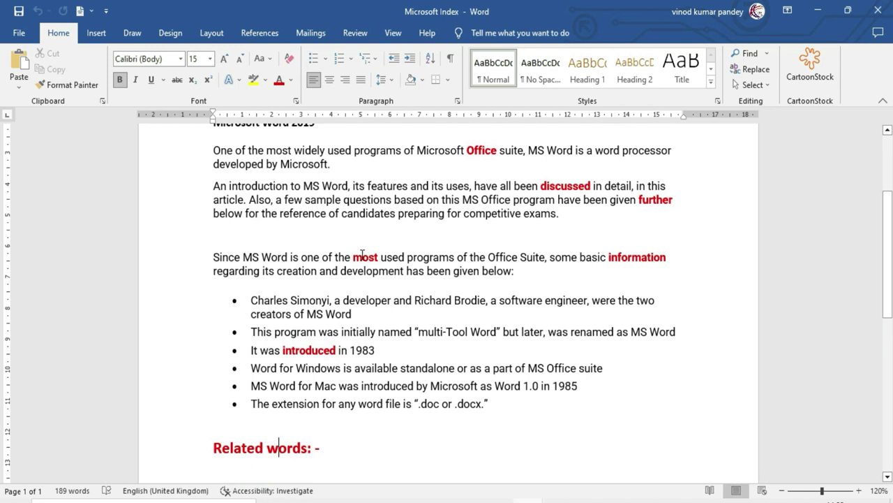
{"action": "scroll", "coordinate": [373, 287], "scroll_direction": "up", "scroll_amount": 2}
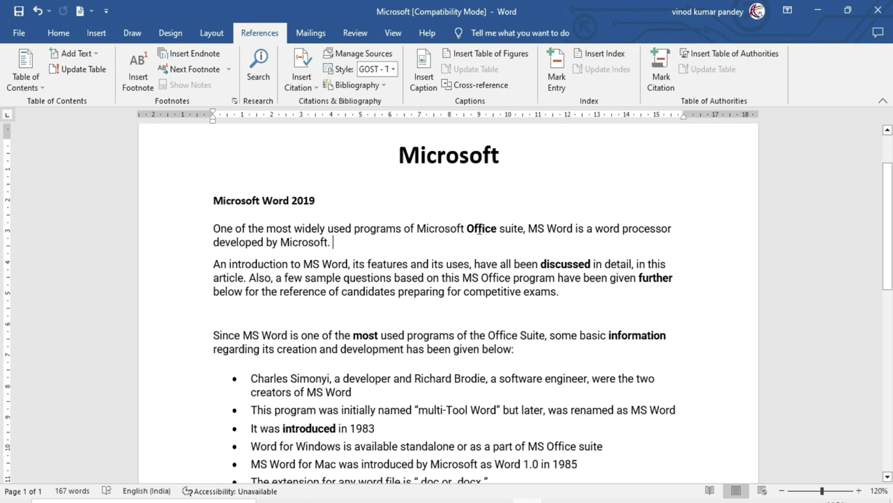
Step: Mark the word Office as an index entry with the subentry Agency
{"action": "double_click", "coordinate": [478, 230]}
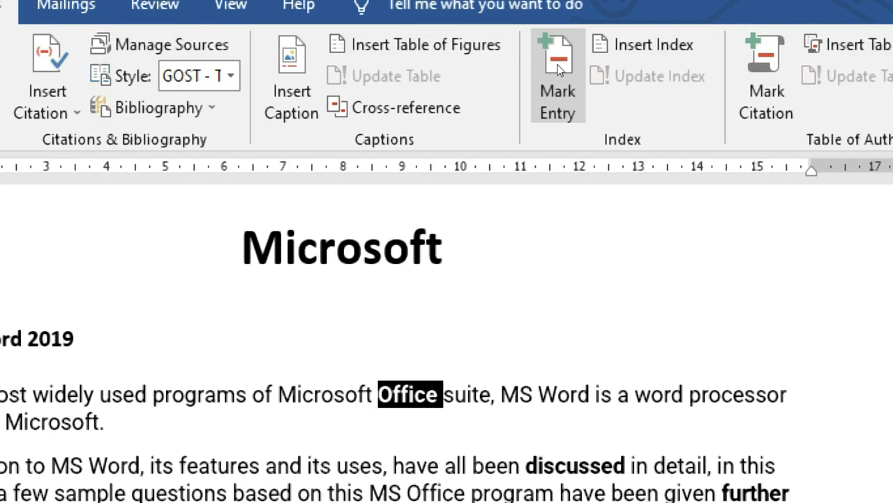
{"action": "left_click", "coordinate": [558, 68]}
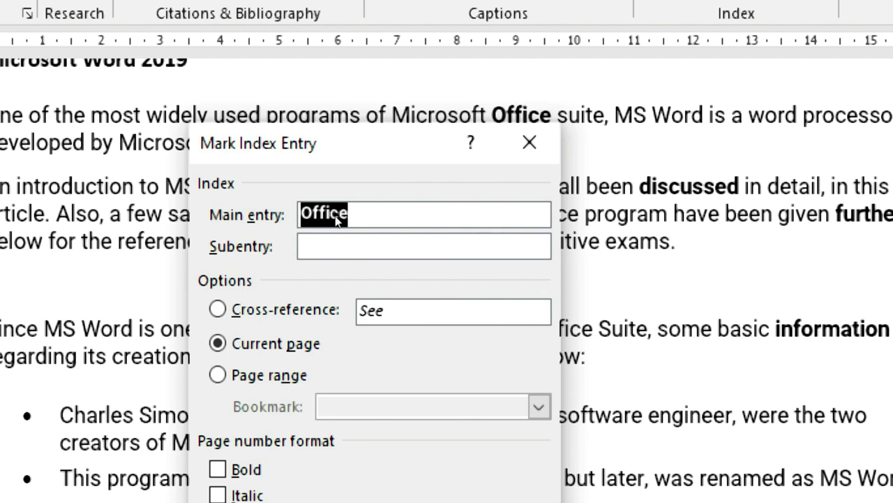
{"action": "left_click", "coordinate": [412, 201]}
{"action": "key", "text": "Tab"}
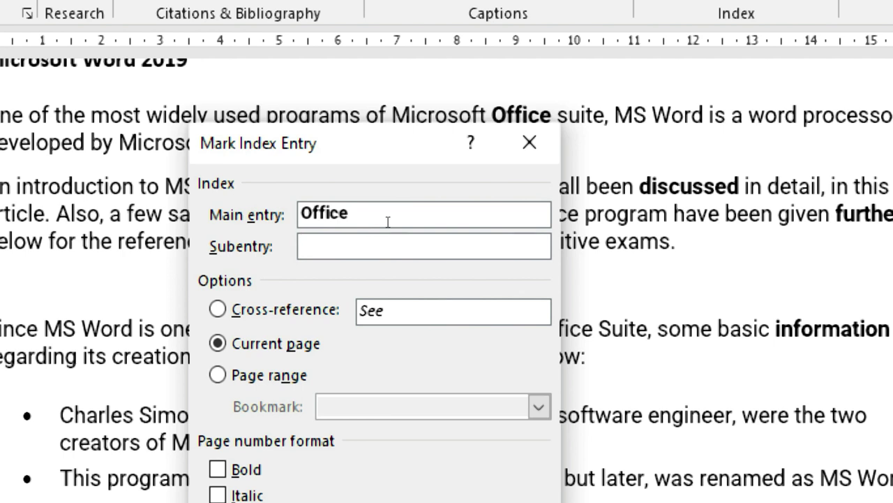
{"action": "type", "text": "Age"}
{"action": "type", "text": "ncy"}
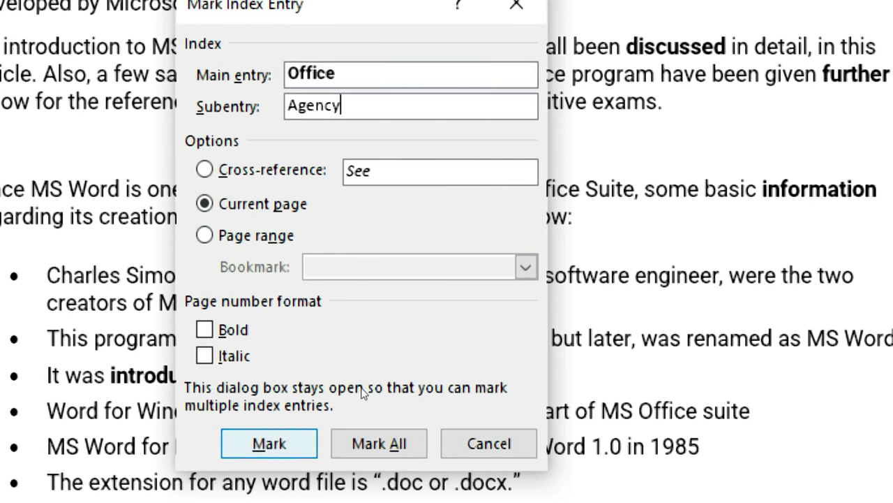
{"action": "key", "text": "Return"}
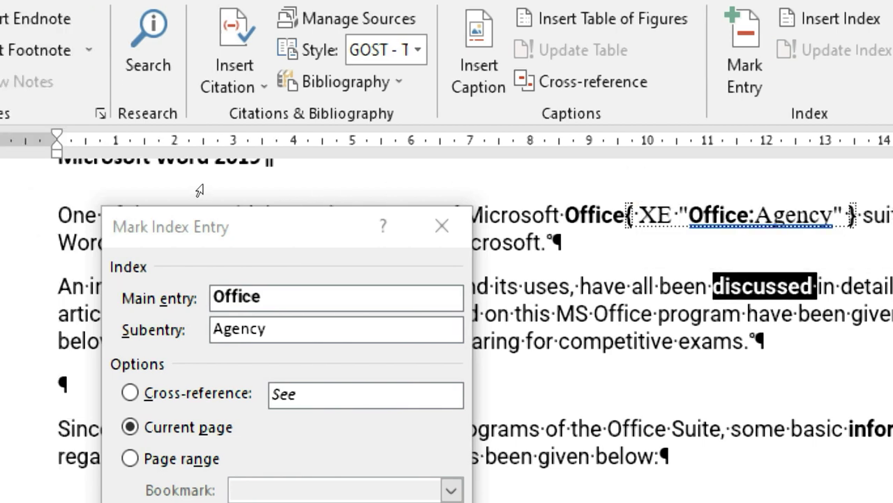
{"action": "left_click", "coordinate": [309, 164]}
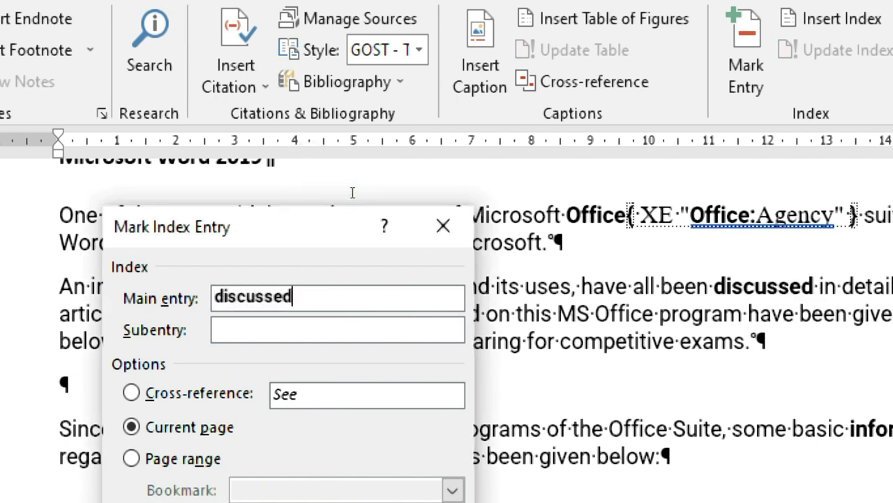
Step: Mark discussed with the subentry Talk Over and move the marking window off the text
{"action": "key", "text": "Tab"}
{"action": "type", "text": "Talk "}
{"action": "type", "text": "Over"}
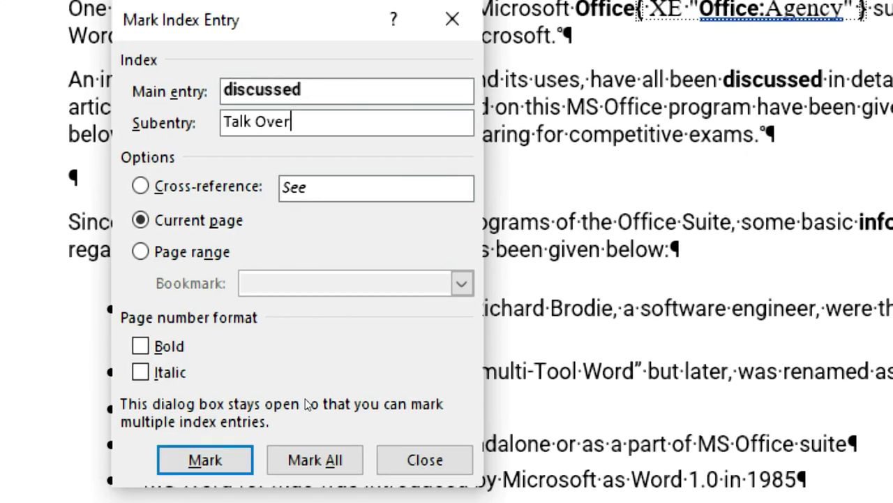
{"action": "key", "text": "Return"}
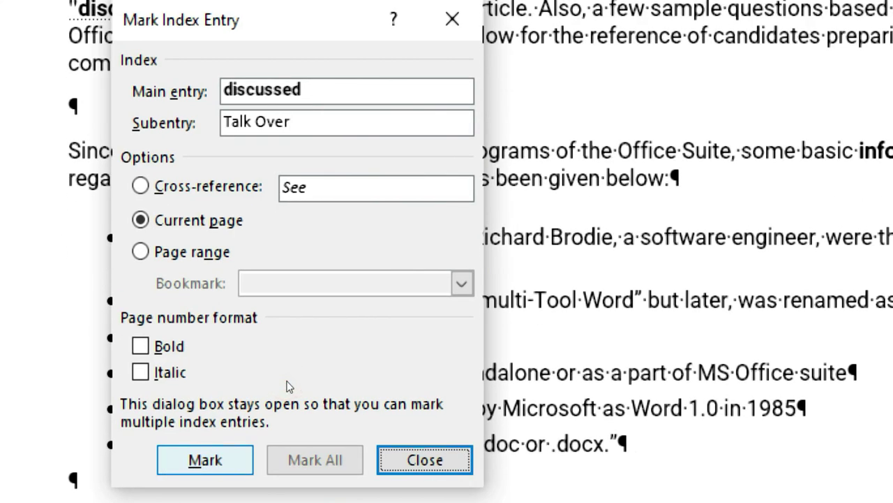
{"action": "mouse_move", "coordinate": [318, 176]}
{"action": "left_mouse_down"}
{"action": "mouse_move", "coordinate": [382, 181]}
{"action": "mouse_move", "coordinate": [579, 166]}
{"action": "left_mouse_up"}
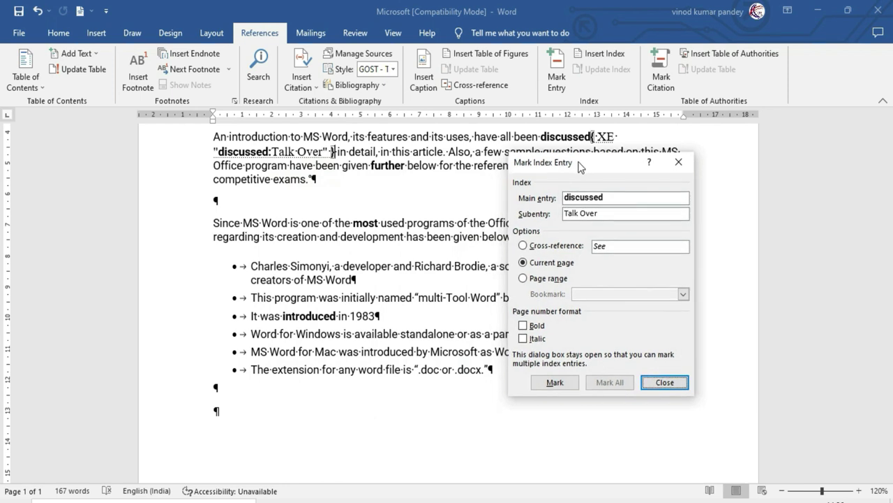
Step: Mark the word further as an index entry with the subentry opposite
{"action": "double_click", "coordinate": [385, 166]}
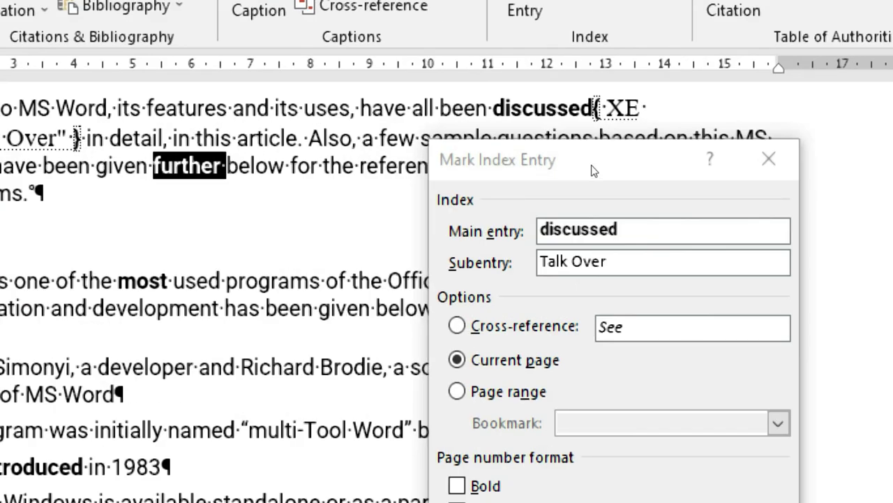
{"action": "left_click", "coordinate": [591, 164]}
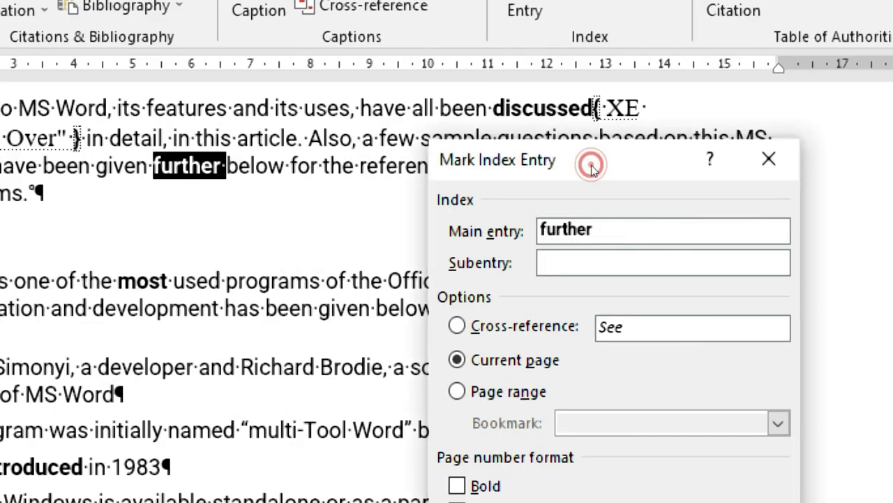
{"action": "left_click", "coordinate": [582, 219]}
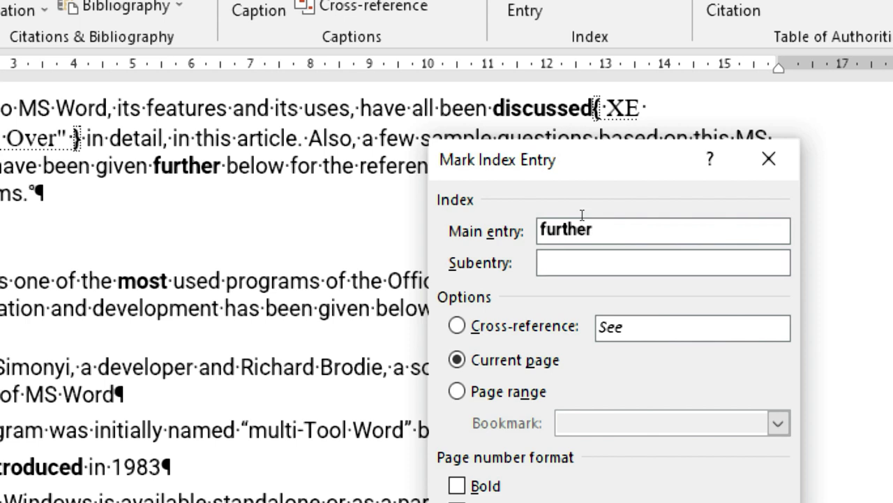
{"action": "type", "text": "opposite"}
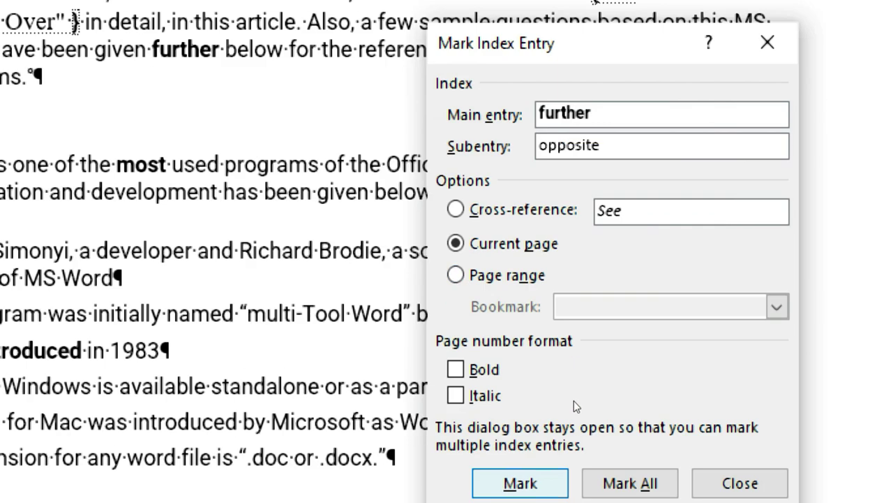
{"action": "key", "text": "Return"}
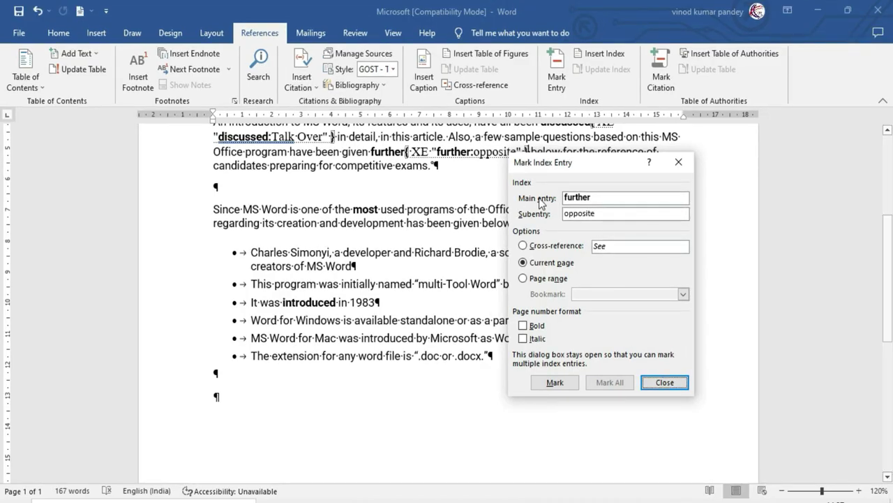
{"action": "mouse_move", "coordinate": [581, 164]}
{"action": "left_mouse_down"}
{"action": "mouse_move", "coordinate": [353, 227]}
{"action": "mouse_move", "coordinate": [208, 171]}
{"action": "left_mouse_up"}
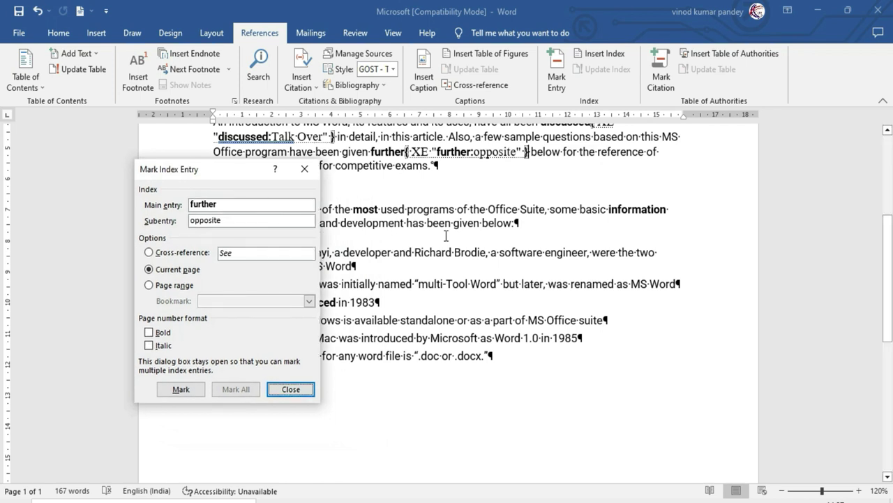
Step: Mark the word most as an index entry with the subentry Highest
{"action": "double_click", "coordinate": [366, 211]}
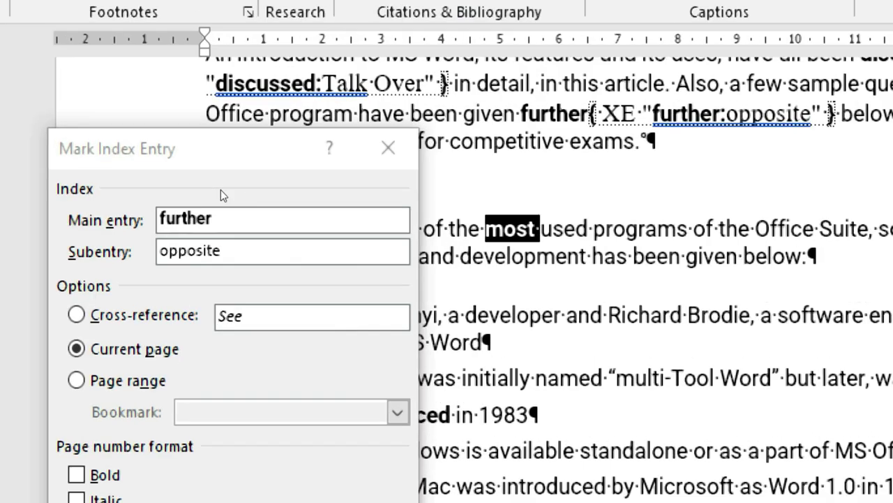
{"action": "left_click", "coordinate": [221, 190]}
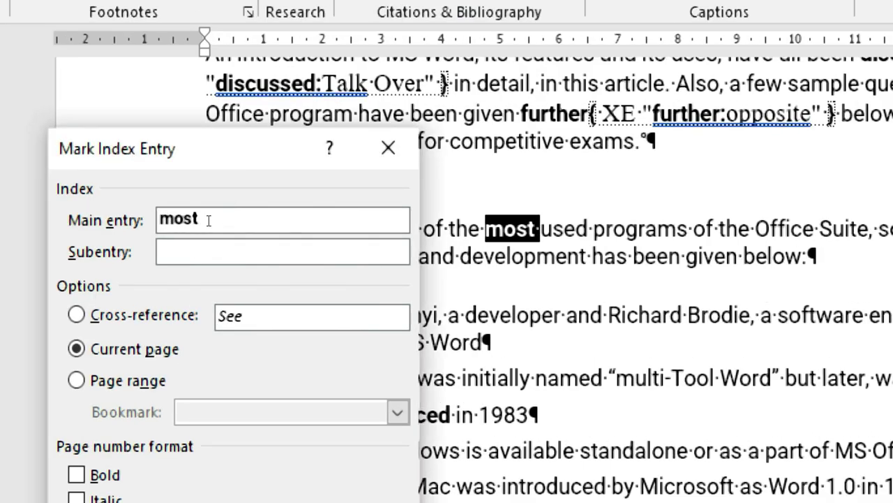
{"action": "left_click", "coordinate": [208, 220]}
{"action": "left_click", "coordinate": [256, 249]}
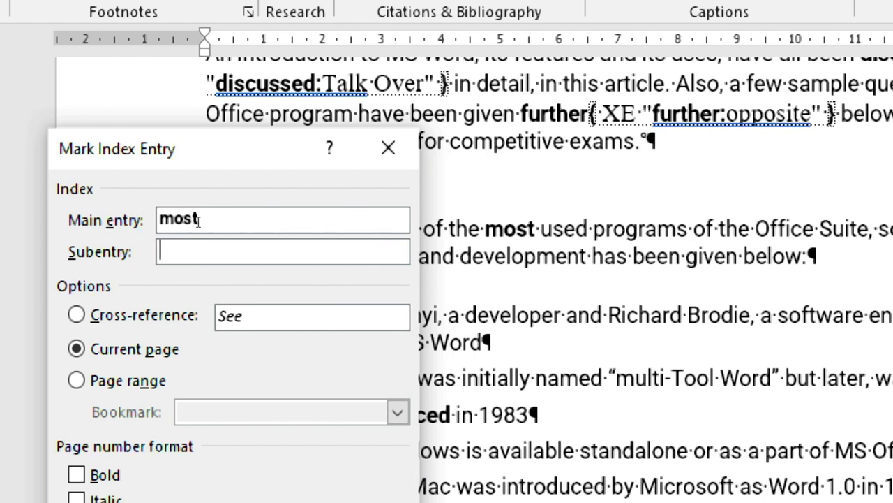
{"action": "type", "text": "Highest"}
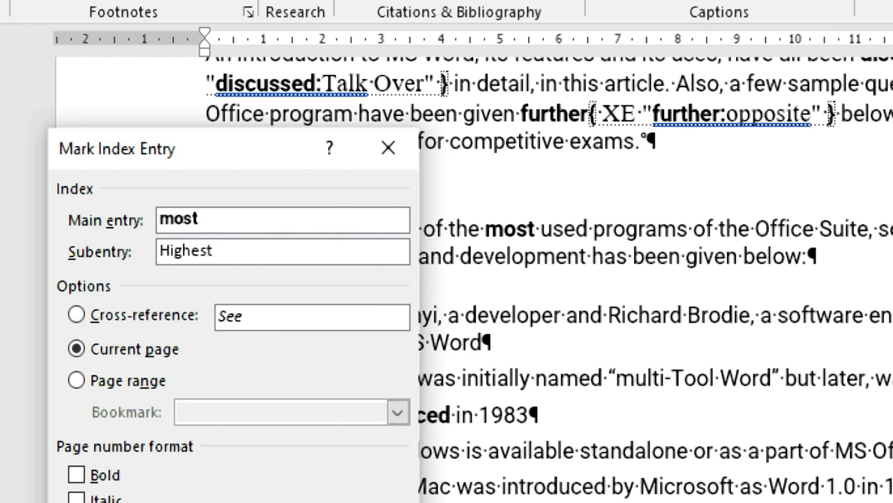
{"action": "key", "text": "Return"}
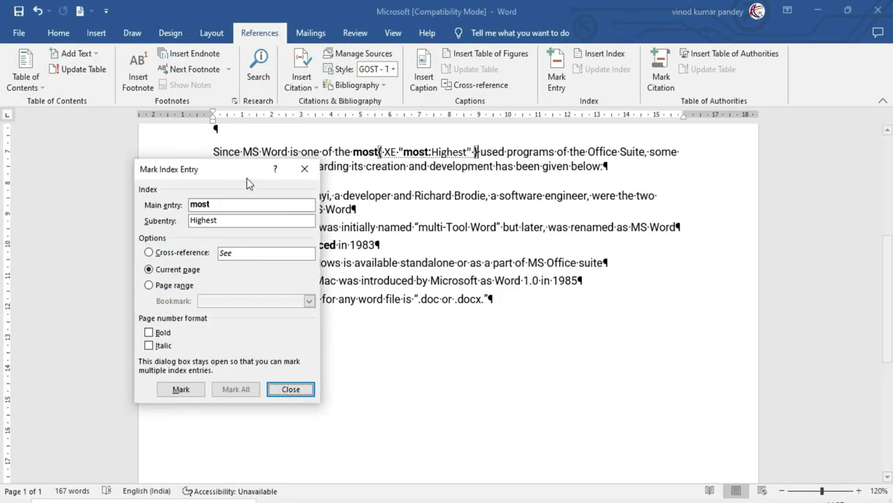
{"action": "mouse_move", "coordinate": [169, 169]}
{"action": "left_mouse_down"}
{"action": "mouse_move", "coordinate": [435, 199]}
{"action": "mouse_move", "coordinate": [509, 182]}
{"action": "left_mouse_up"}
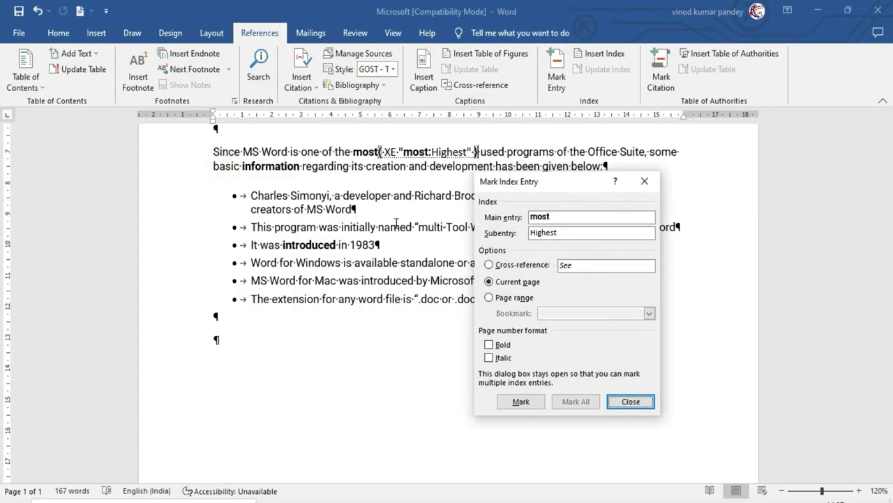
Step: Mark the word introduced as an index entry with the subentry Meet
{"action": "double_click", "coordinate": [304, 246]}
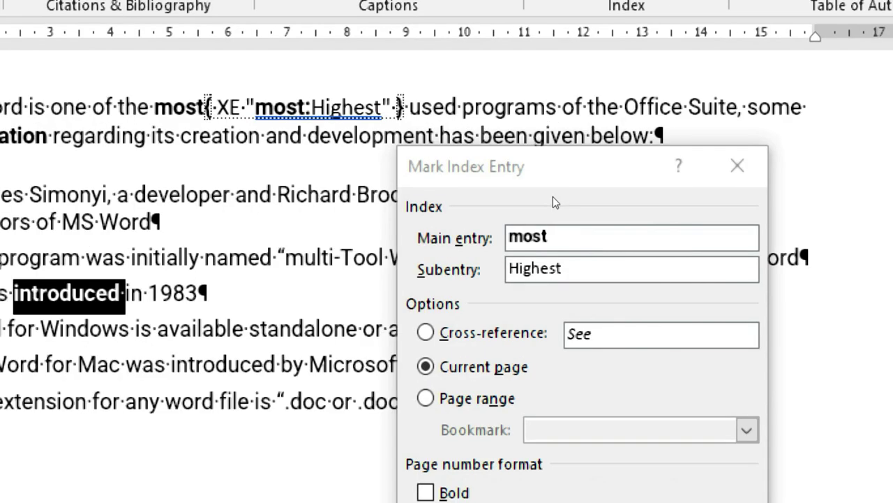
{"action": "left_click", "coordinate": [553, 196]}
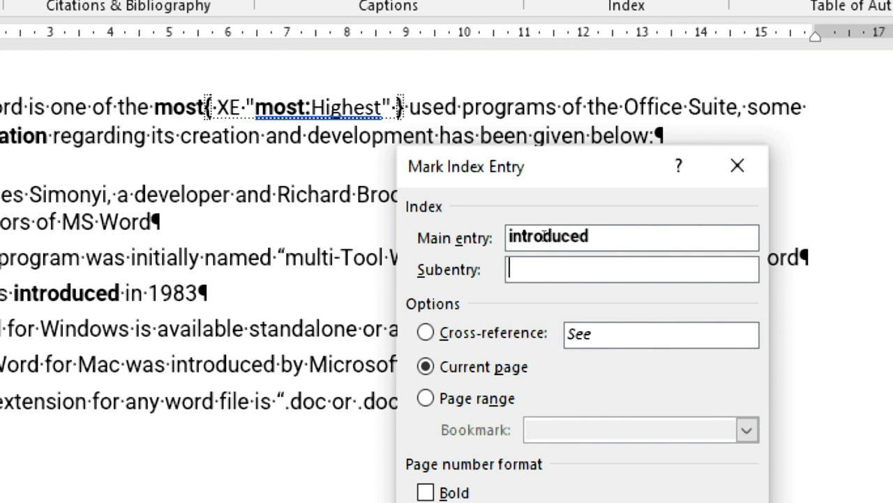
{"action": "type", "text": "Meet"}
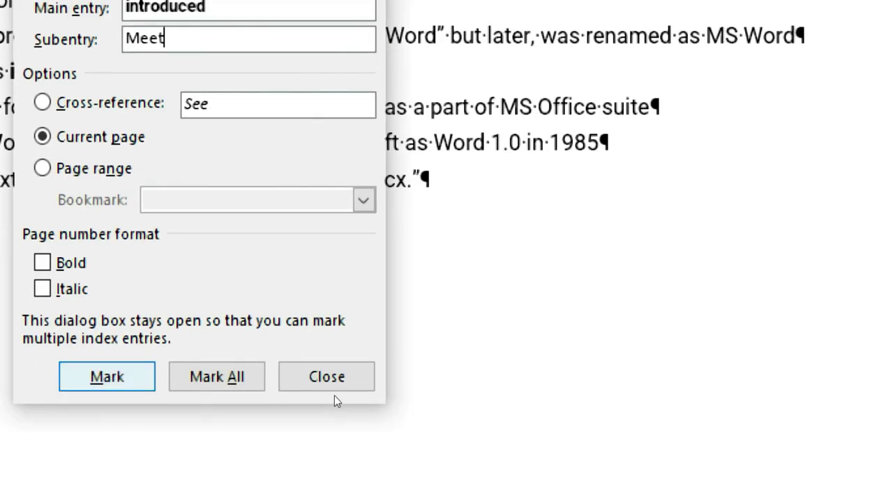
{"action": "left_click", "coordinate": [335, 395]}
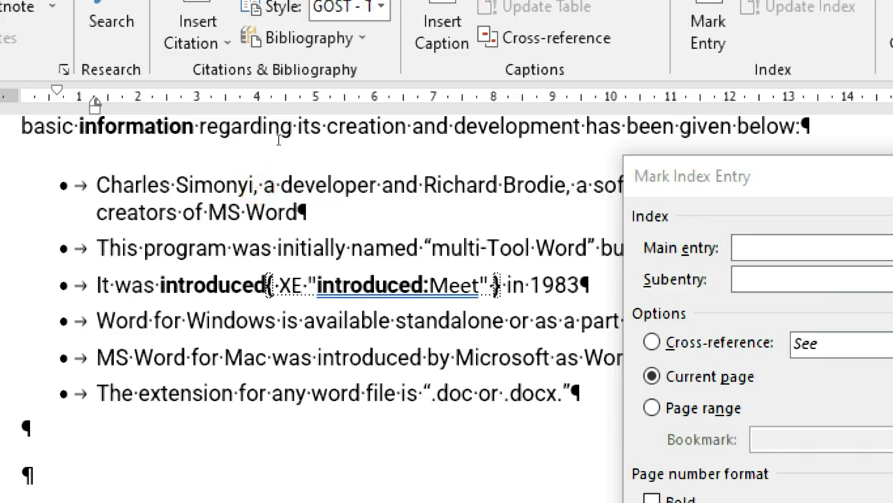
Step: Mark all occurrences of information with subentry Data, then close the marking window
{"action": "double_click", "coordinate": [126, 127]}
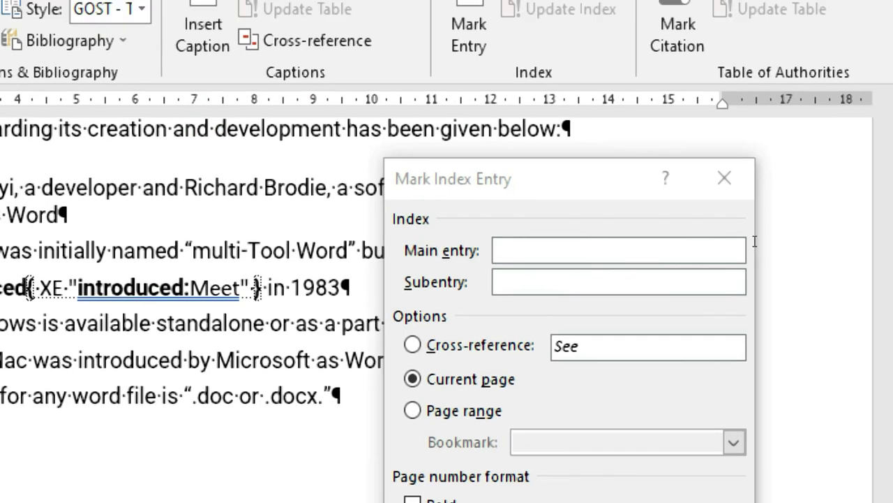
{"action": "left_click", "coordinate": [593, 175]}
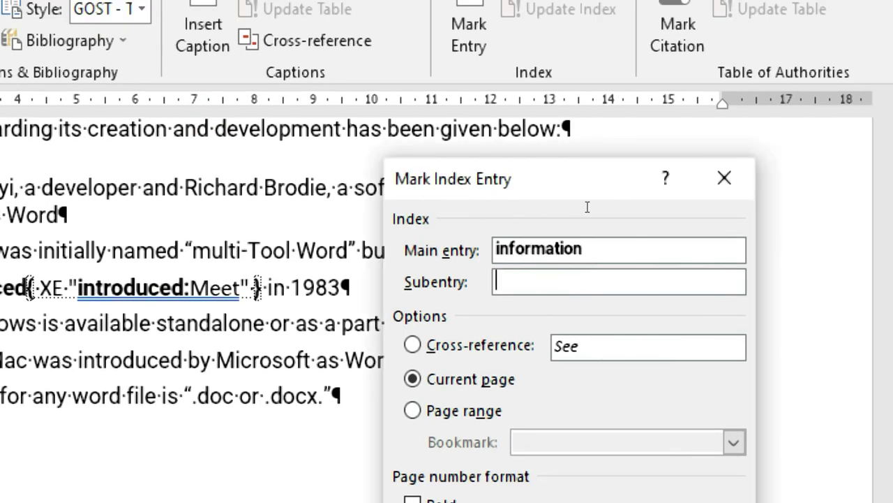
{"action": "type", "text": "Data"}
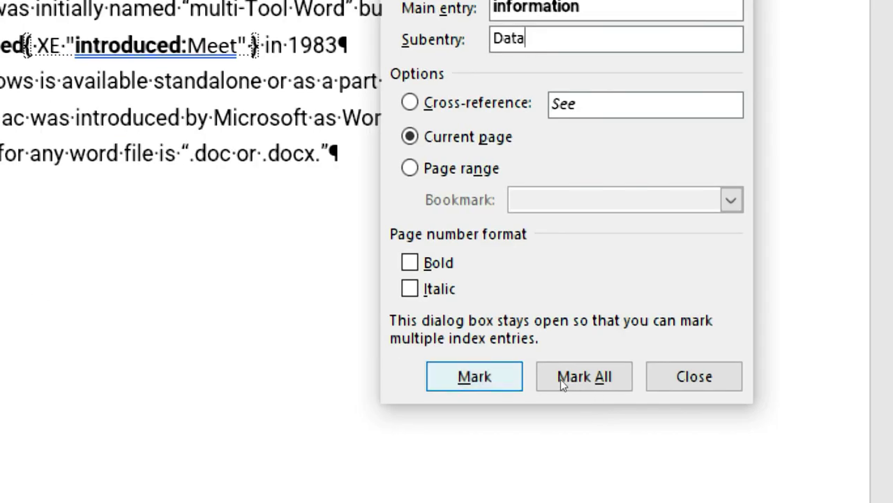
{"action": "left_click", "coordinate": [608, 374]}
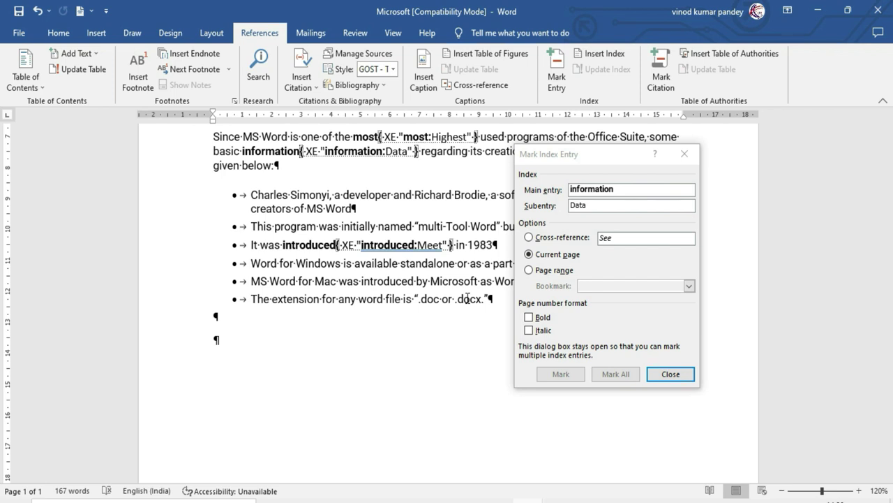
{"action": "left_click", "coordinate": [678, 374]}
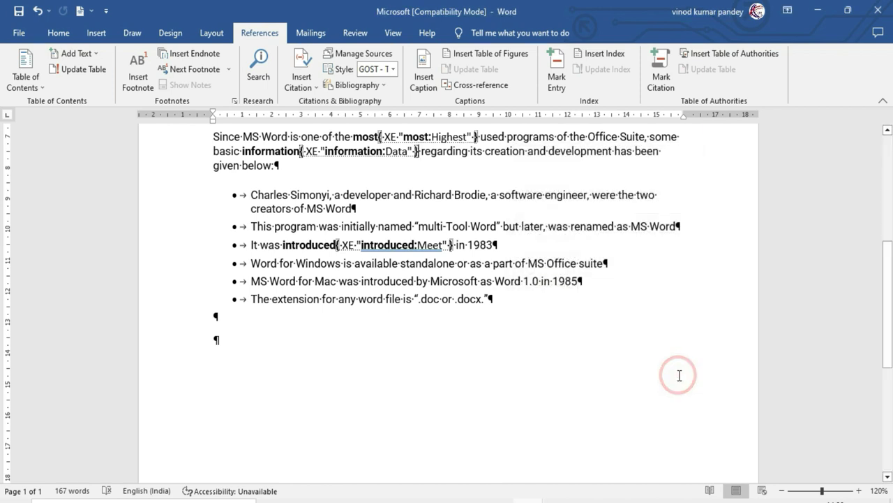
Step: Add empty paragraphs below the bullet list at the end of the document
{"action": "left_click_drag", "start_coordinate": [891, 320], "coordinate": [891, 247]}
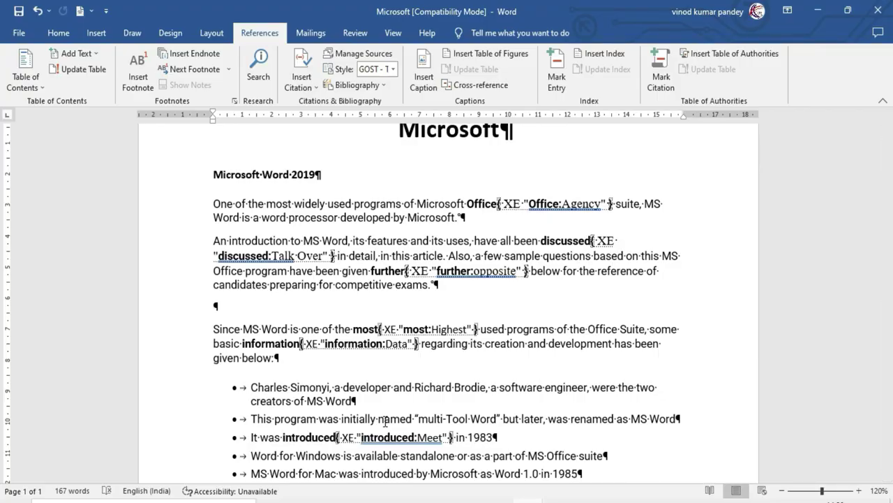
{"action": "scroll", "coordinate": [363, 355], "scroll_direction": "down", "scroll_amount": 3}
{"action": "scroll", "coordinate": [365, 358], "scroll_direction": "down", "scroll_amount": 3}
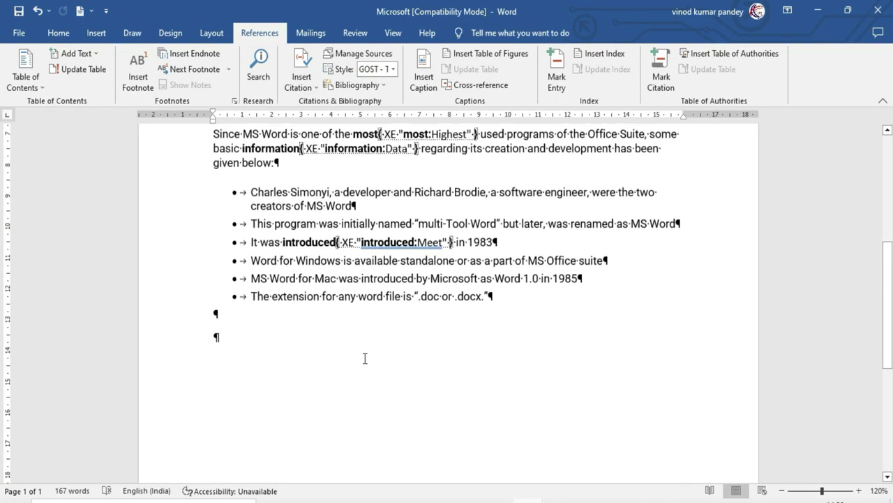
{"action": "double_click", "coordinate": [234, 356]}
{"action": "key", "text": "Return"}
{"action": "key", "text": "Return"}
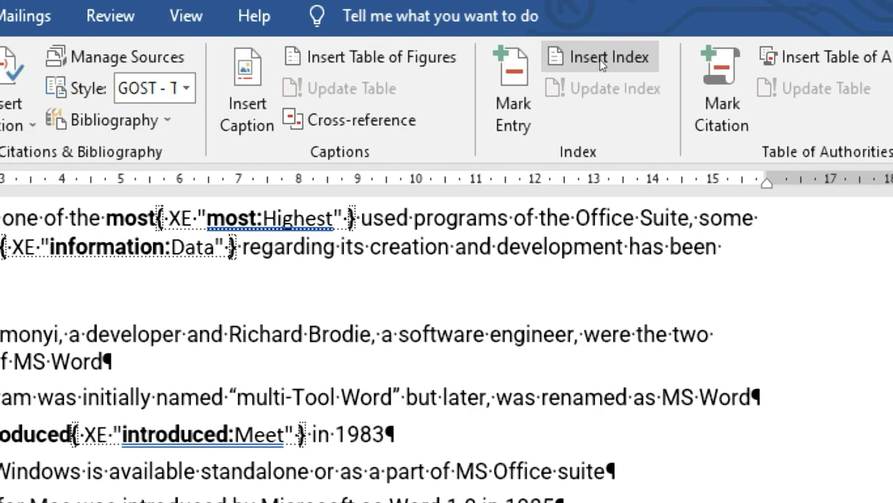
Step: Start an index with 1 column and English (United Kingdom) as the language
{"action": "left_click", "coordinate": [603, 54]}
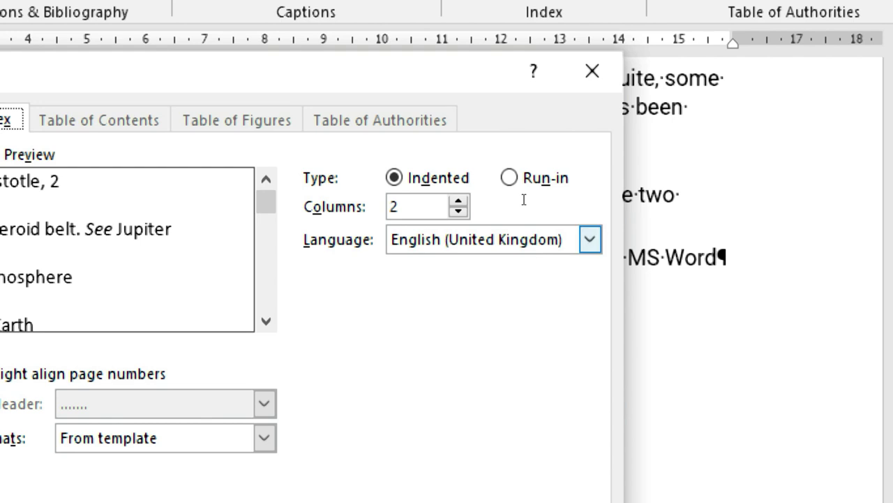
{"action": "left_click", "coordinate": [520, 199]}
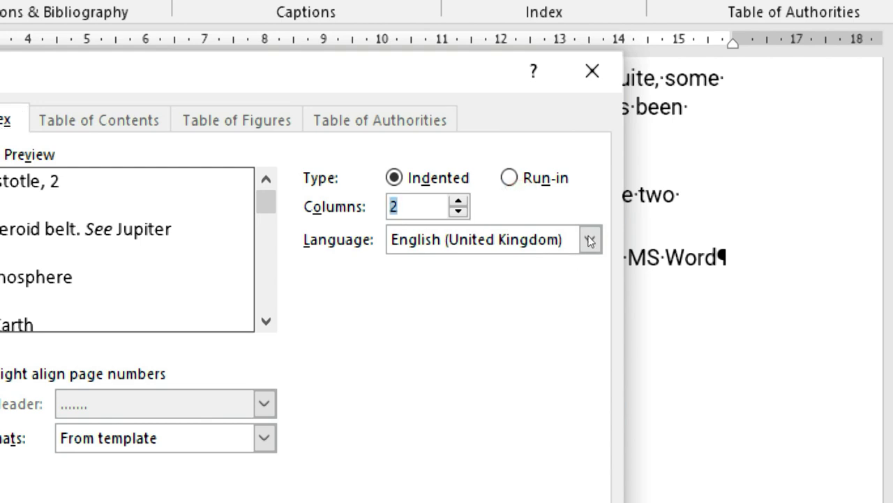
{"action": "type", "text": "1"}
{"action": "left_click", "coordinate": [589, 238]}
{"action": "left_click", "coordinate": [614, 221]}
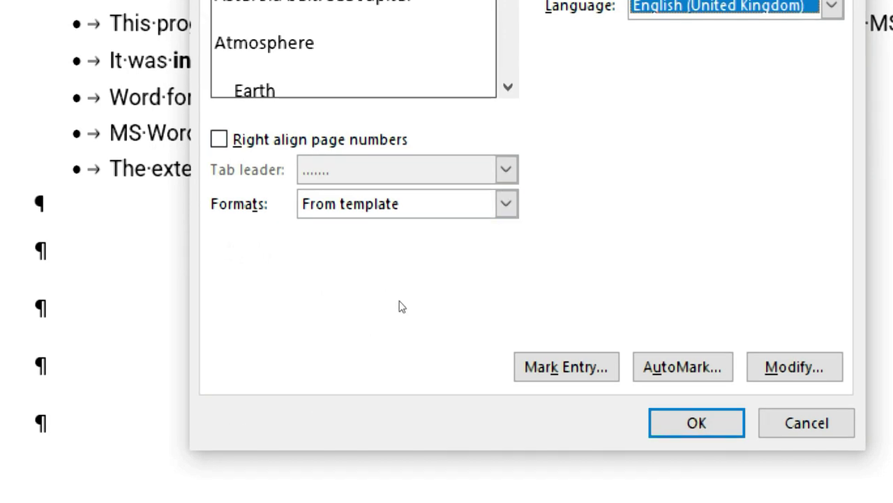
Step: Preview the Fancy format, then insert the index using the From template format
{"action": "left_click", "coordinate": [373, 315]}
{"action": "key", "text": "Down"}
{"action": "key", "text": "Down"}
{"action": "key", "text": "Down"}
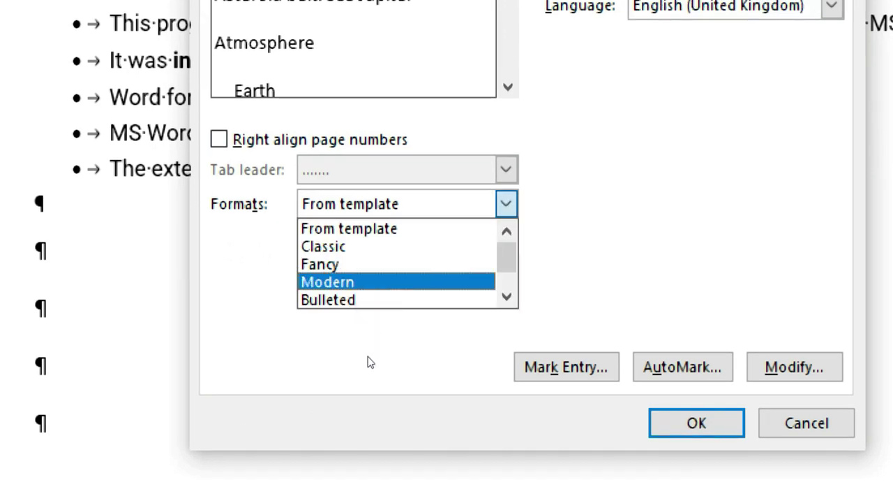
{"action": "key", "text": "Up"}
{"action": "key", "text": "Up"}
{"action": "key", "text": "Down"}
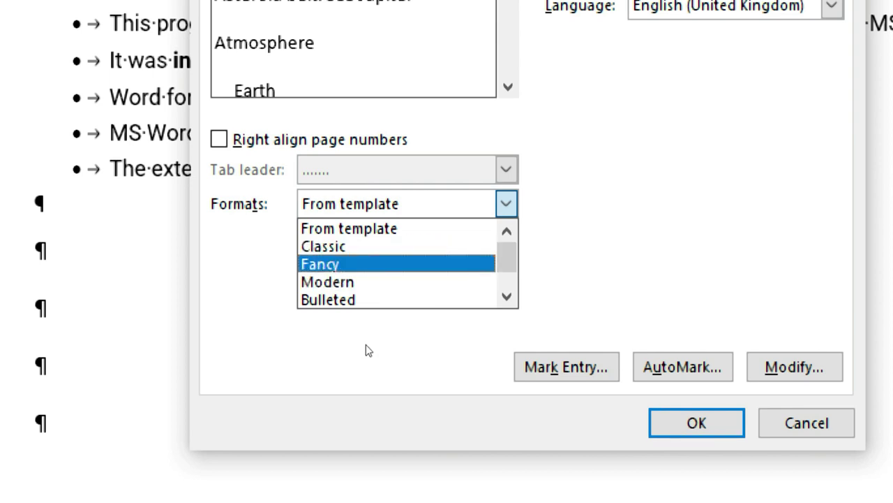
{"action": "left_click", "coordinate": [366, 344]}
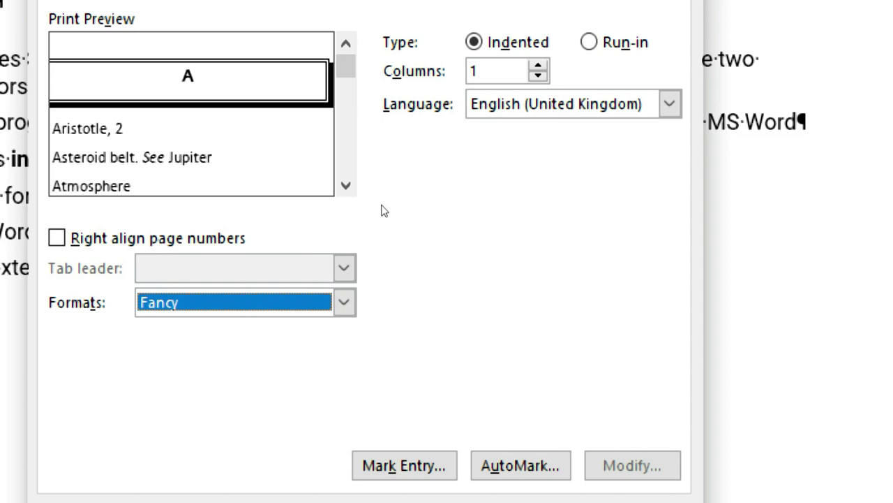
{"action": "left_click", "coordinate": [344, 306]}
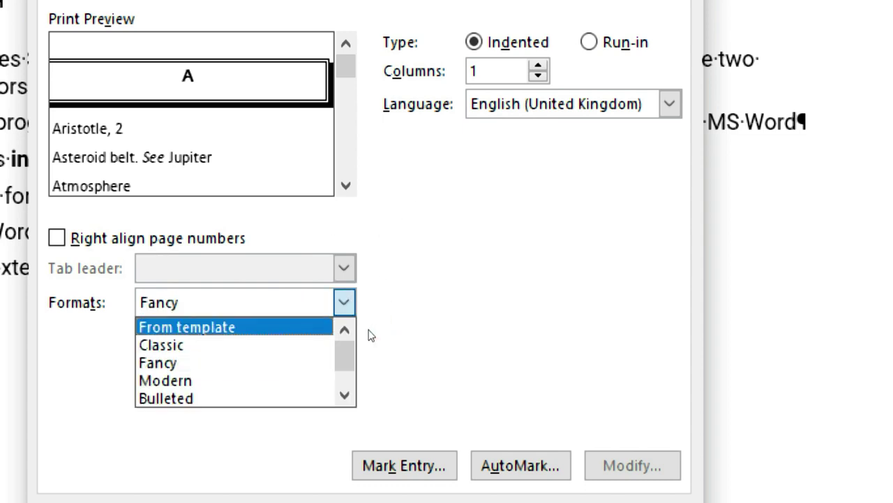
{"action": "left_click", "coordinate": [398, 333]}
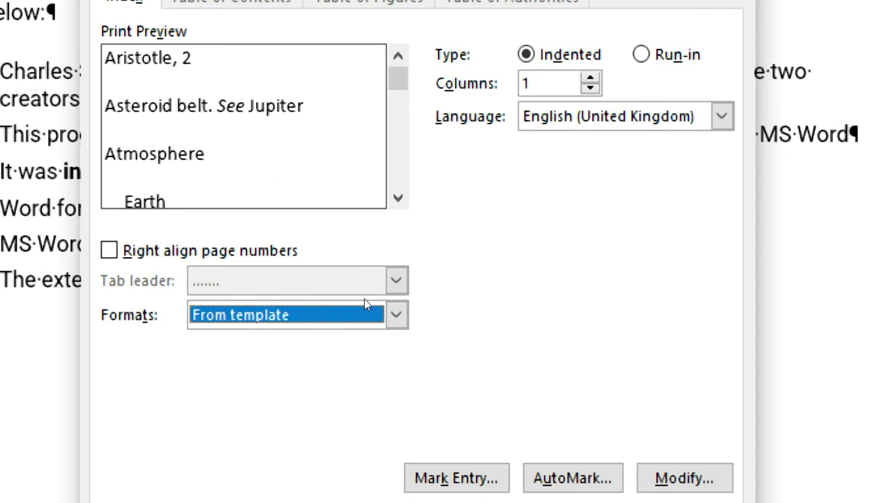
{"action": "key", "text": "shift+Tab"}
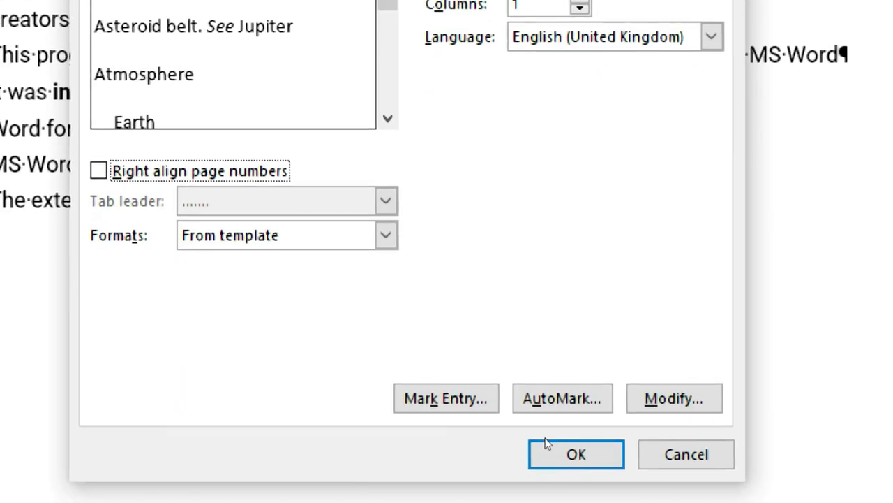
{"action": "left_click", "coordinate": [548, 447]}
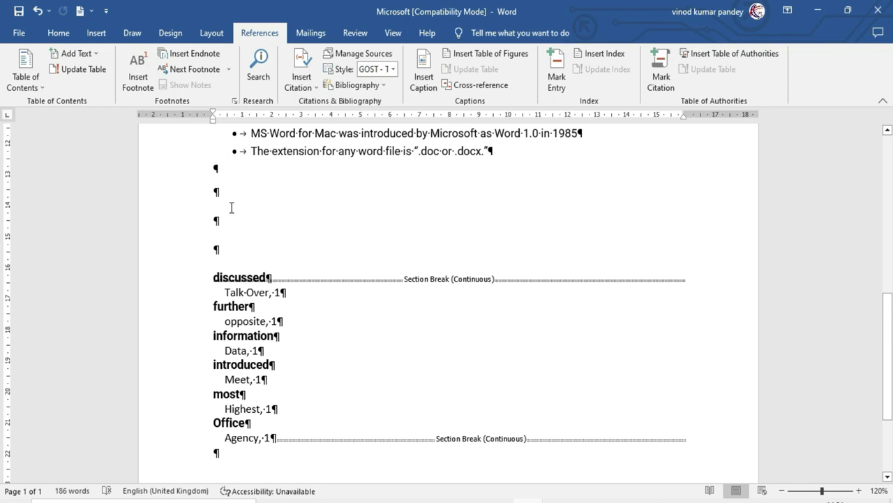
Step: Display the Home ribbon's text and paragraph formatting commands
{"action": "left_click", "coordinate": [58, 35]}
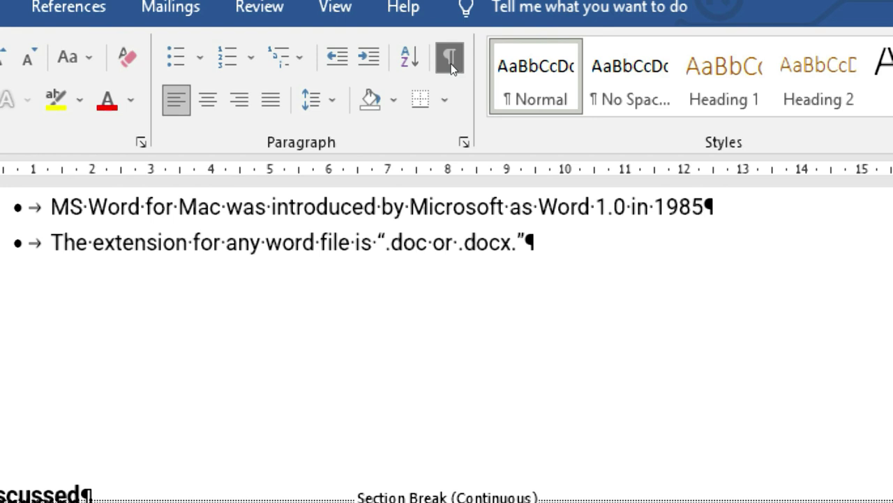
Step: Hide formatting marks and index field codes, then review the body text and finished index
{"action": "left_click", "coordinate": [453, 64]}
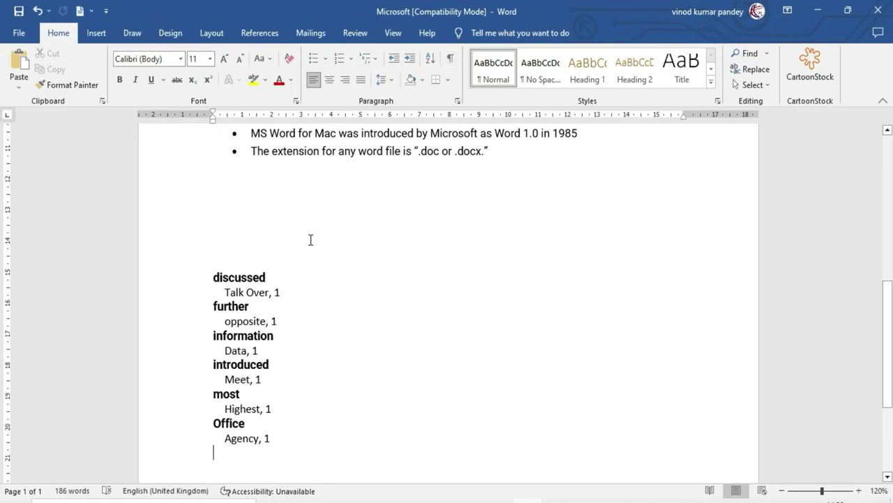
{"action": "scroll", "coordinate": [376, 377], "scroll_direction": "up", "scroll_amount": 4}
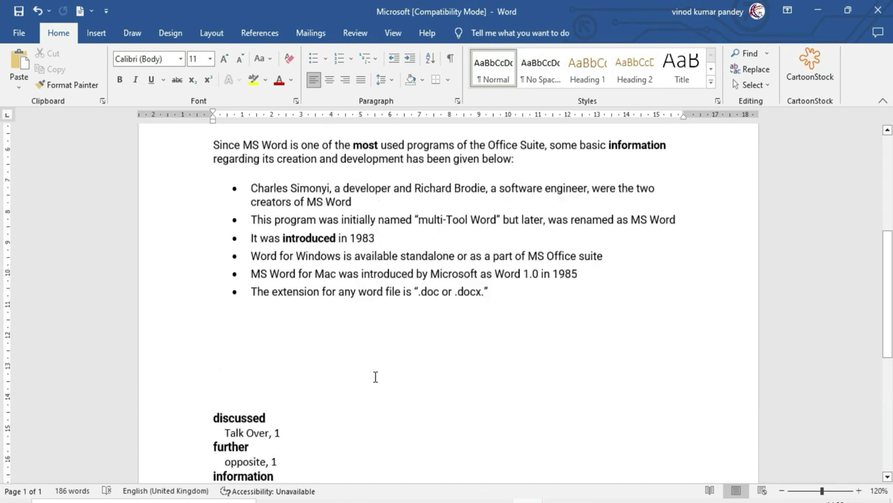
{"action": "scroll", "coordinate": [376, 377], "scroll_direction": "up", "scroll_amount": 4}
{"action": "scroll", "coordinate": [375, 377], "scroll_direction": "down", "scroll_amount": 4}
{"action": "scroll", "coordinate": [375, 375], "scroll_direction": "down", "scroll_amount": 2}
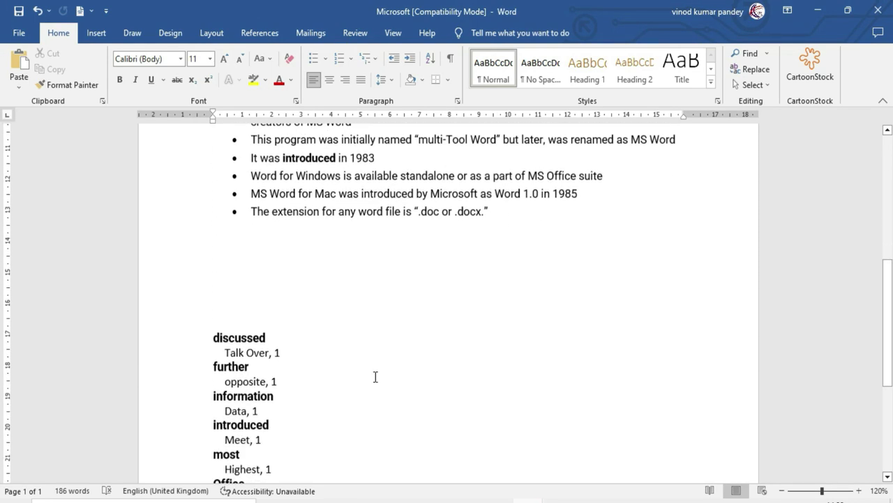
{"action": "scroll", "coordinate": [375, 375], "scroll_direction": "down", "scroll_amount": 3}
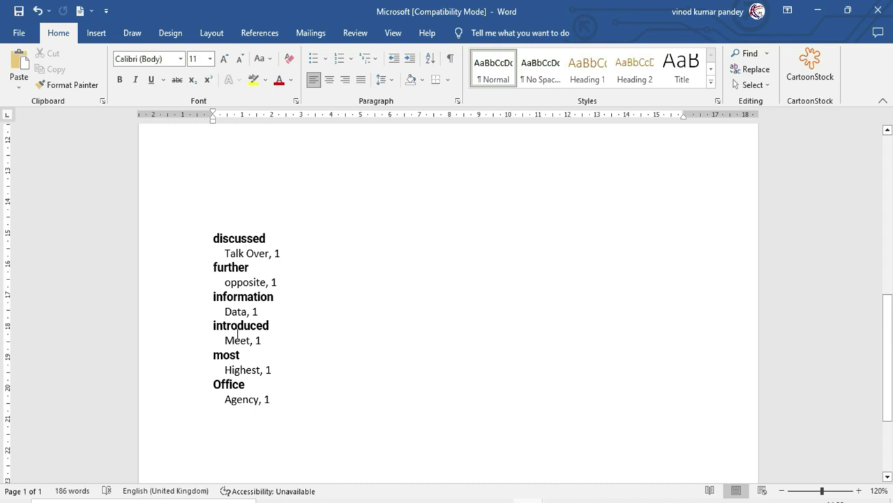
{"action": "left_click", "coordinate": [231, 386]}
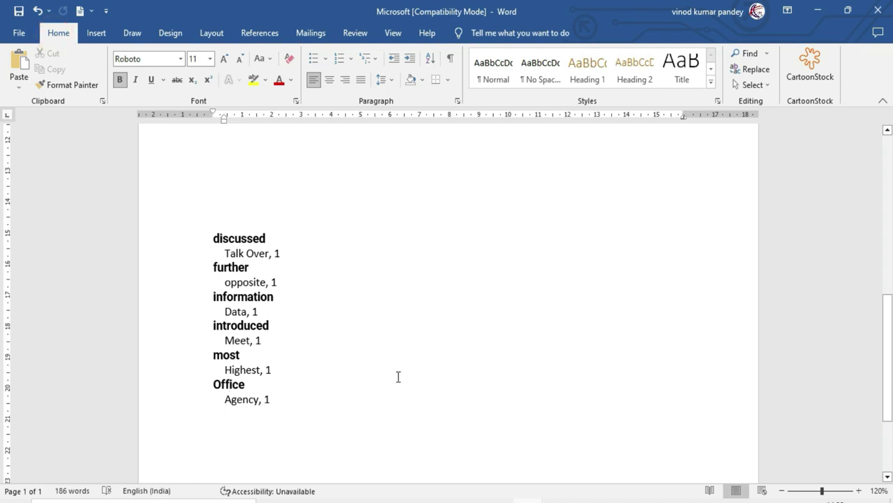
{"action": "scroll", "coordinate": [496, 349], "scroll_direction": "up", "scroll_amount": 3}
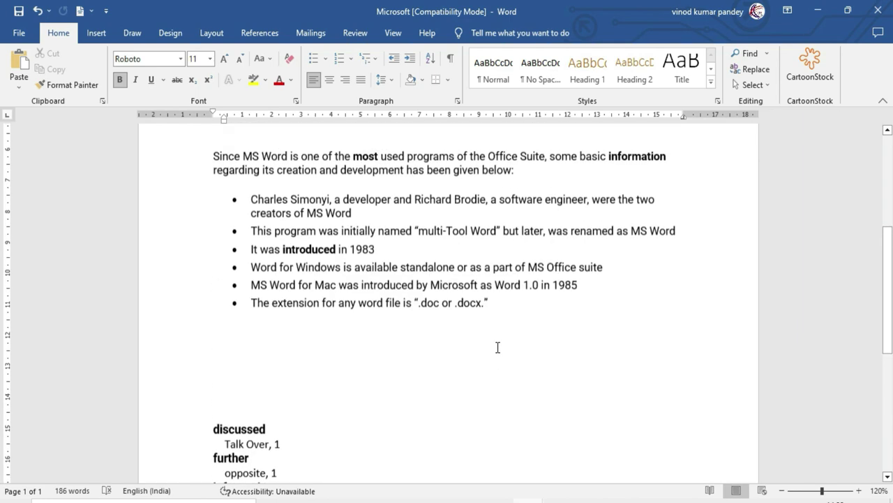
{"action": "scroll", "coordinate": [497, 349], "scroll_direction": "up", "scroll_amount": 5}
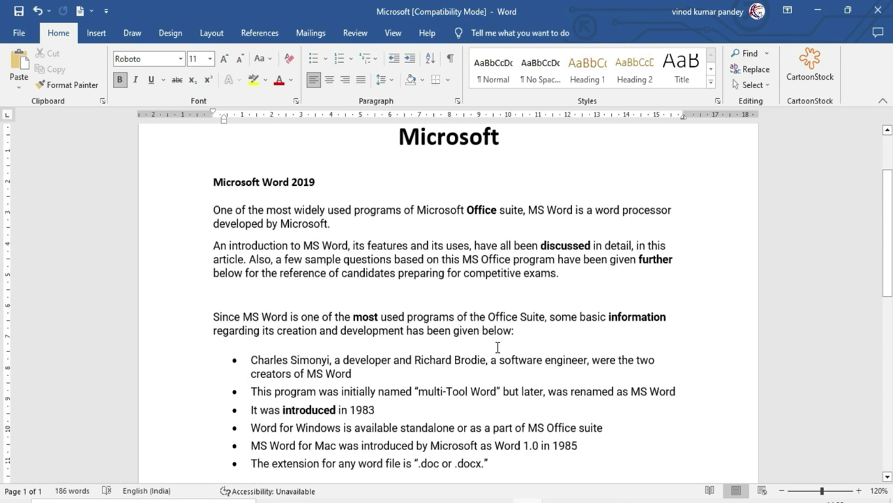
Step: Mark the word 'Office' as an index entry with the subentry 'Department'
{"action": "double_click", "coordinate": [476, 208]}
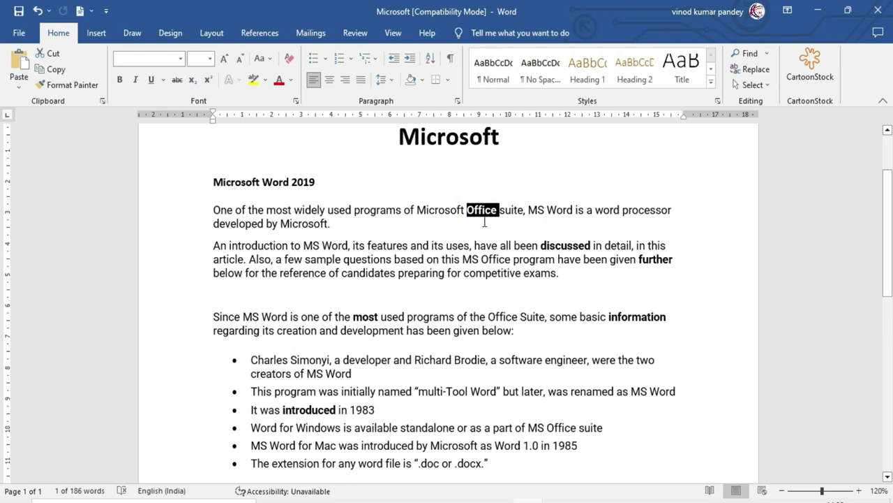
{"action": "left_click", "coordinate": [268, 36]}
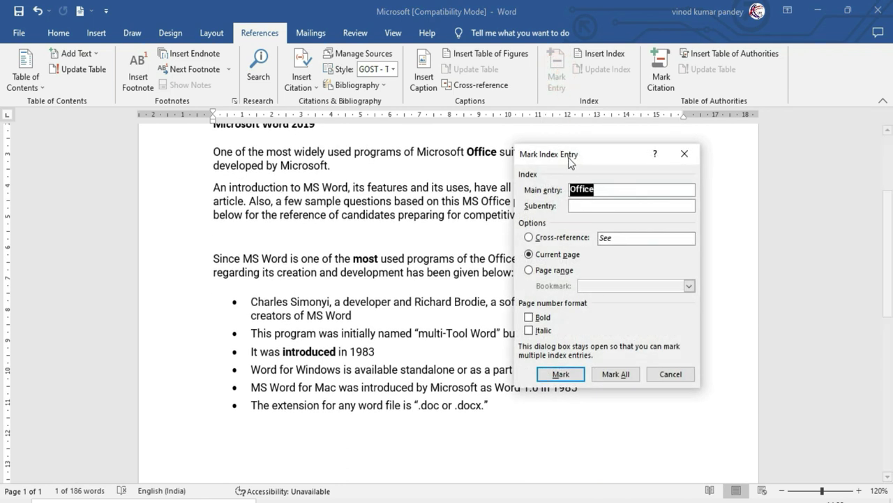
{"action": "left_click_drag", "start_coordinate": [572, 155], "coordinate": [491, 211]}
{"action": "left_click", "coordinate": [504, 262]}
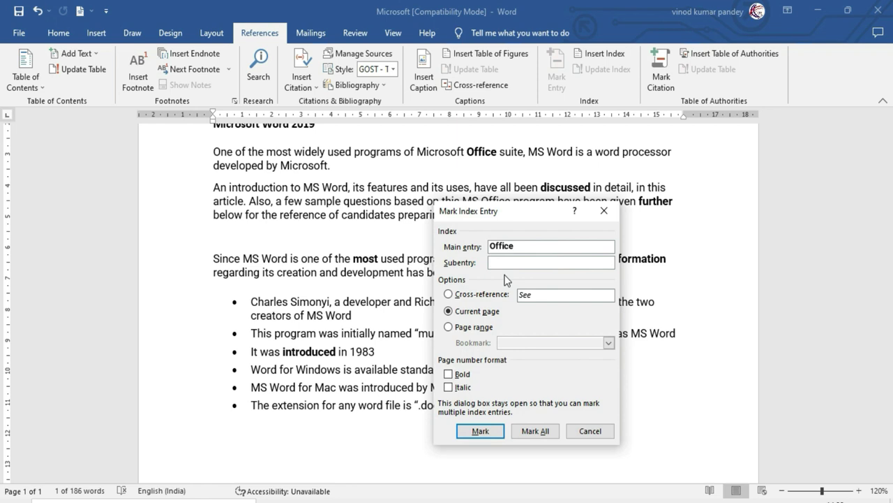
{"action": "type", "text": "D"}
{"action": "type", "text": "epartment"}
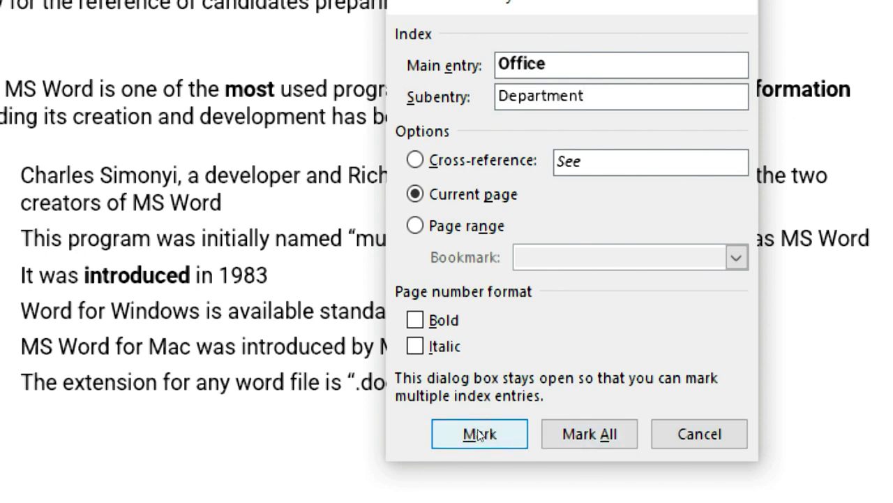
{"action": "left_click", "coordinate": [478, 434]}
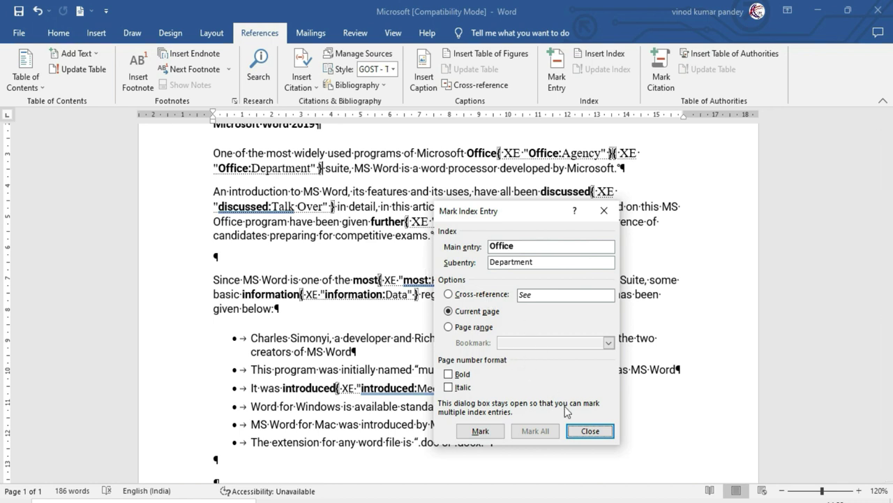
Step: Close the Mark Index Entry window, then select the Office entry in the end index and update it
{"action": "left_click", "coordinate": [589, 431]}
{"action": "scroll", "coordinate": [258, 343], "scroll_direction": "down", "scroll_amount": 4}
{"action": "scroll", "coordinate": [258, 343], "scroll_direction": "down", "scroll_amount": 2}
{"action": "scroll", "coordinate": [251, 345], "scroll_direction": "down", "scroll_amount": 1}
{"action": "scroll", "coordinate": [238, 351], "scroll_direction": "down", "scroll_amount": 1}
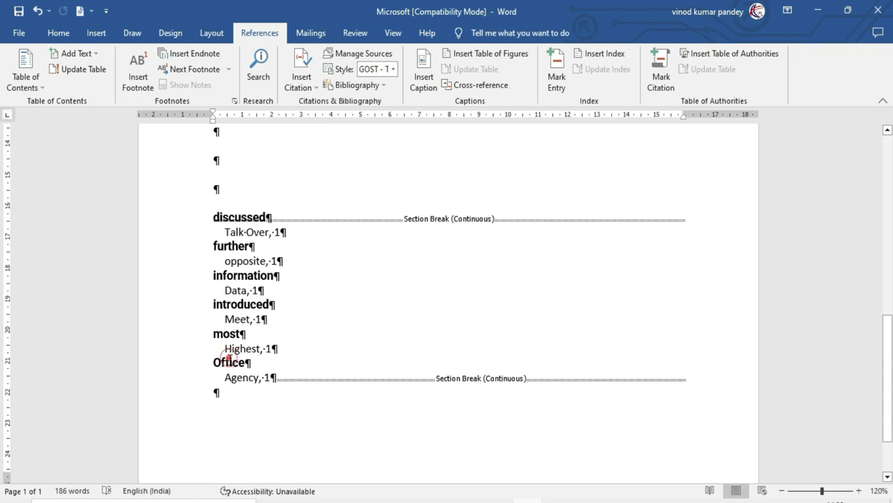
{"action": "left_click_drag", "start_coordinate": [248, 362], "coordinate": [273, 390]}
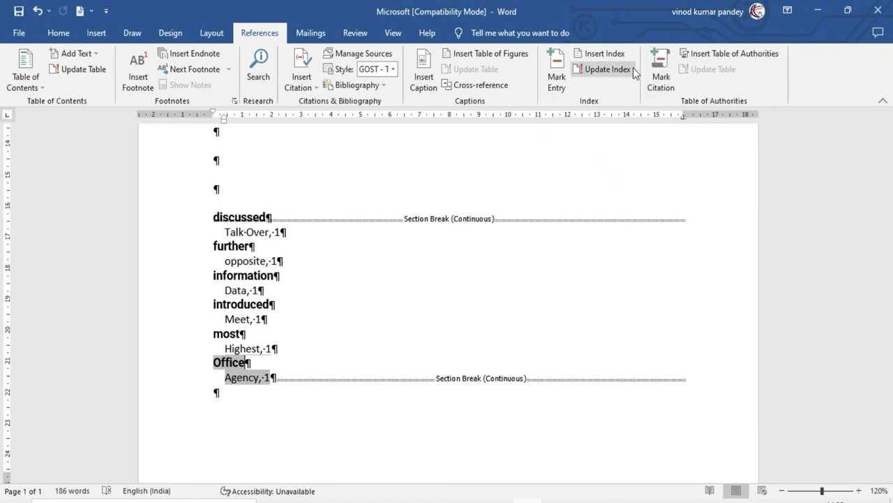
{"action": "left_click", "coordinate": [612, 71]}
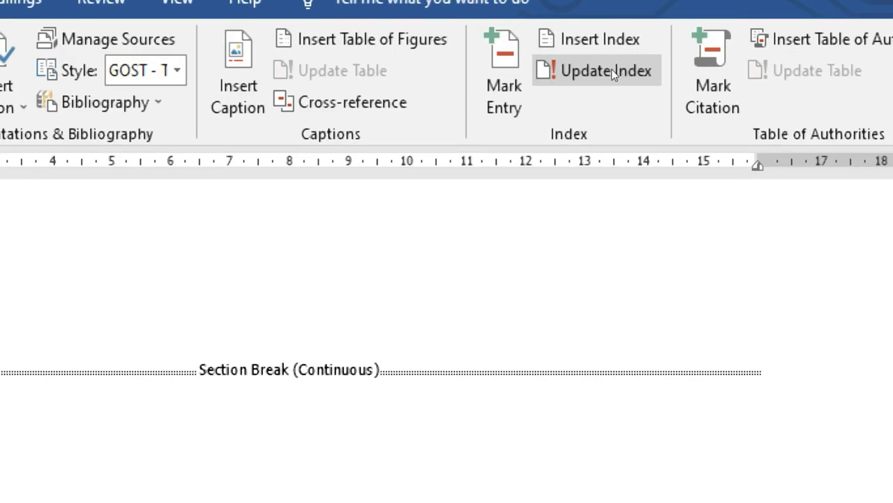